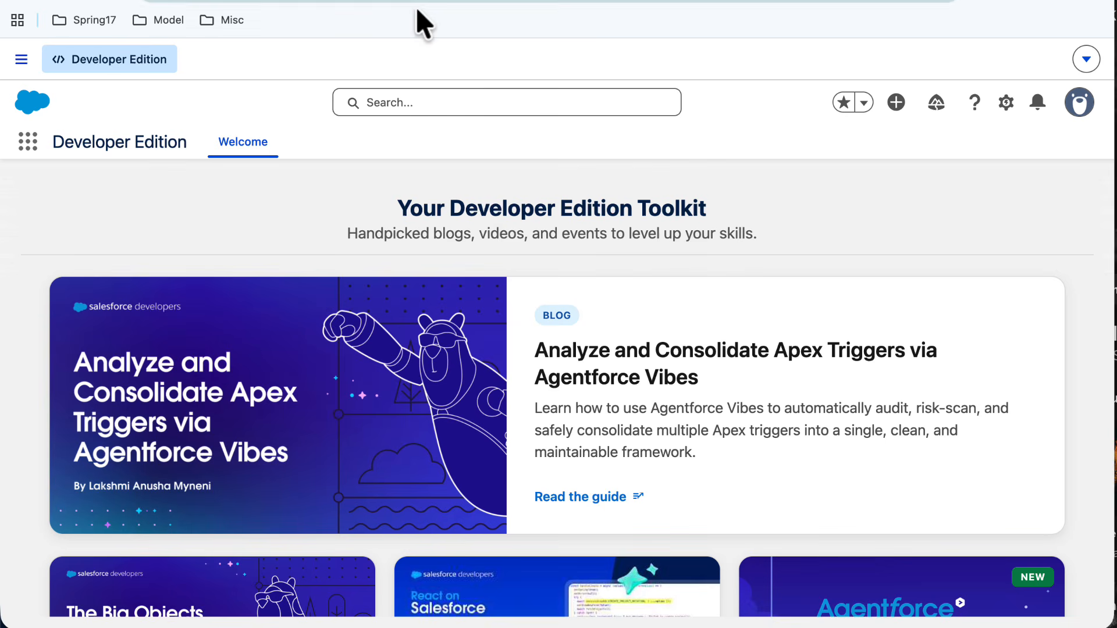
- In Salesforce Setup, find MCP Servers under the API Catalog and open the sobject-all server's details
click(384, 0)
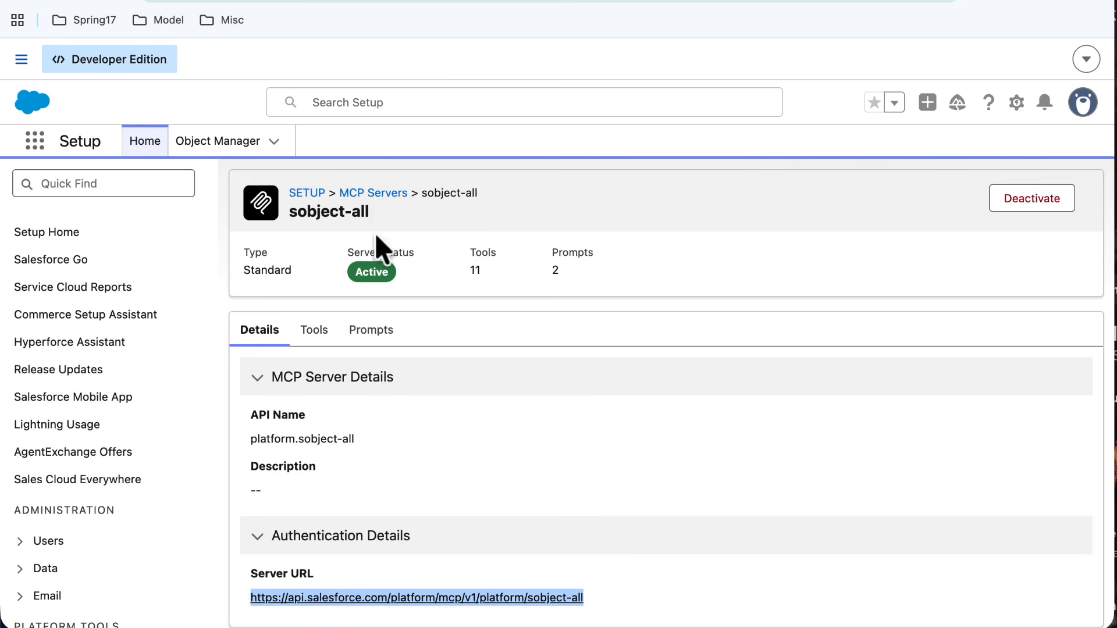
click(377, 194)
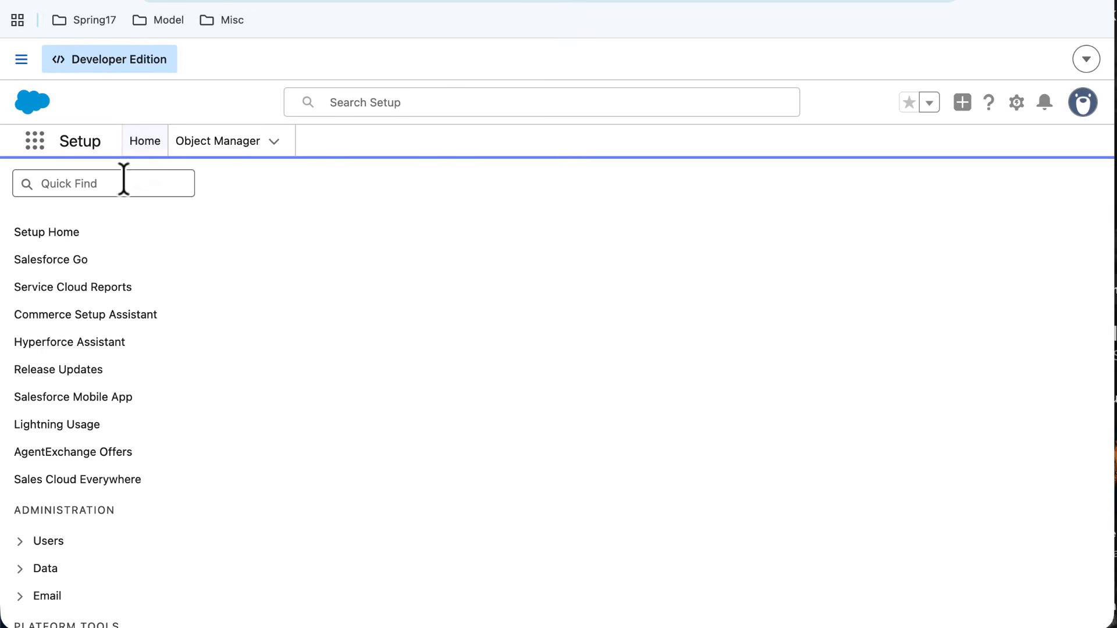
click(126, 183)
text(MCP)
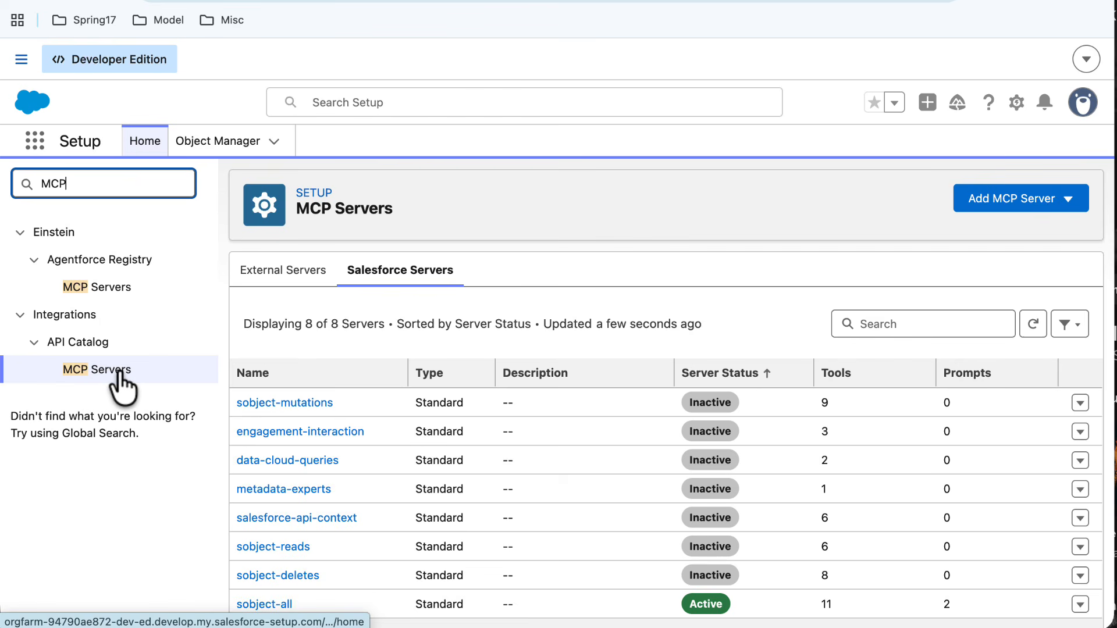
scroll(369, 332, down, 2)
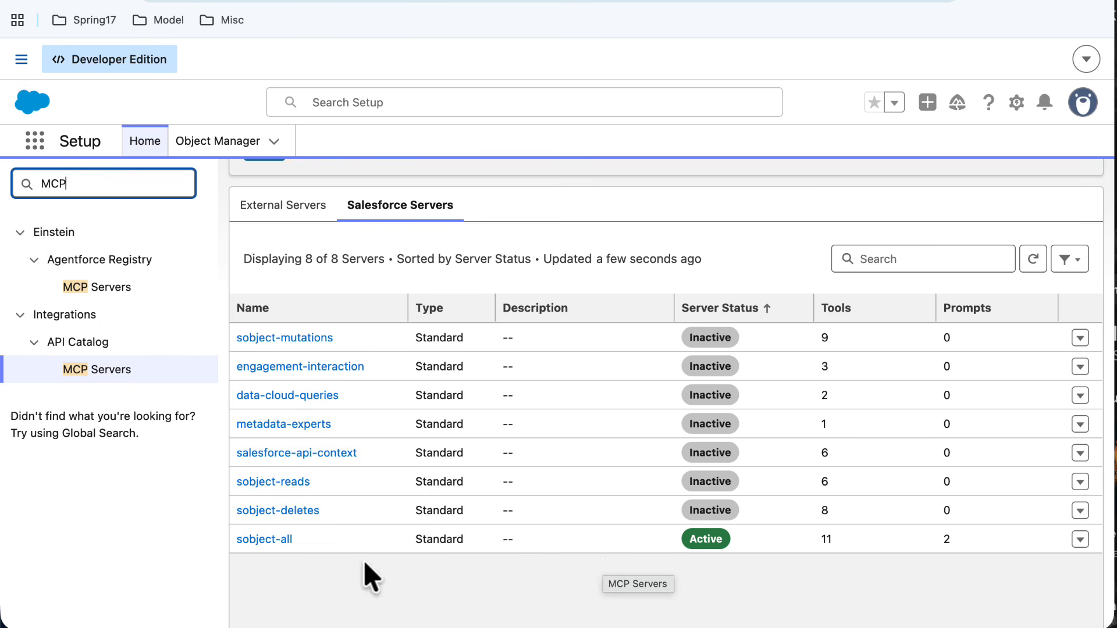
click(261, 547)
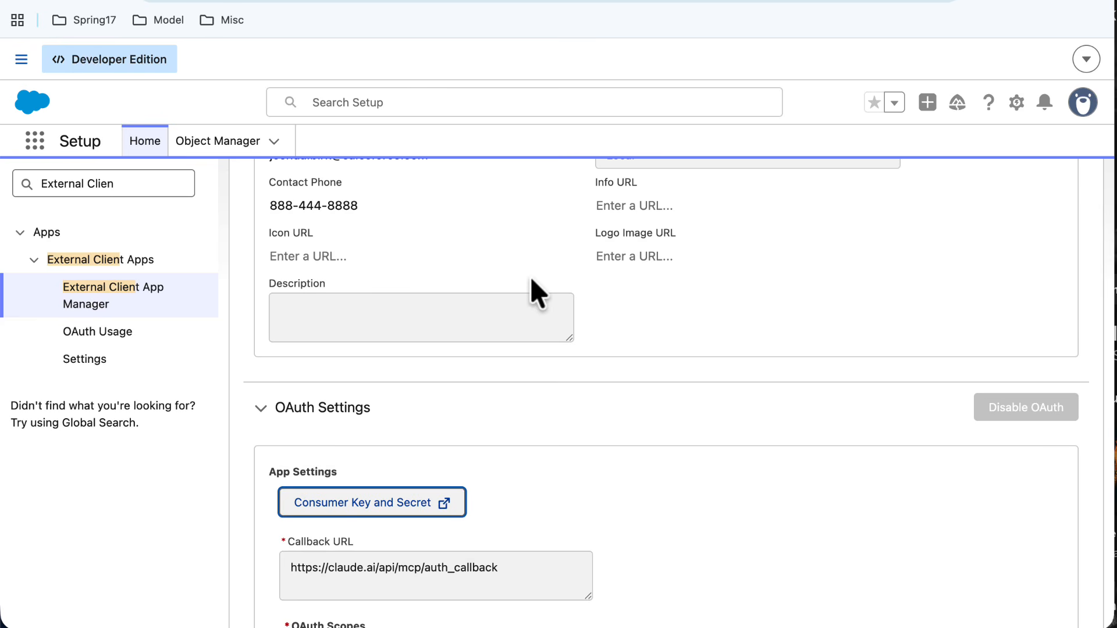
- Examine the Claude Browser external client app's basic information, callback URL and selected OAuth scopes
scroll(531, 280, up, 2)
scroll(531, 279, up, 5)
scroll(531, 280, down, 4)
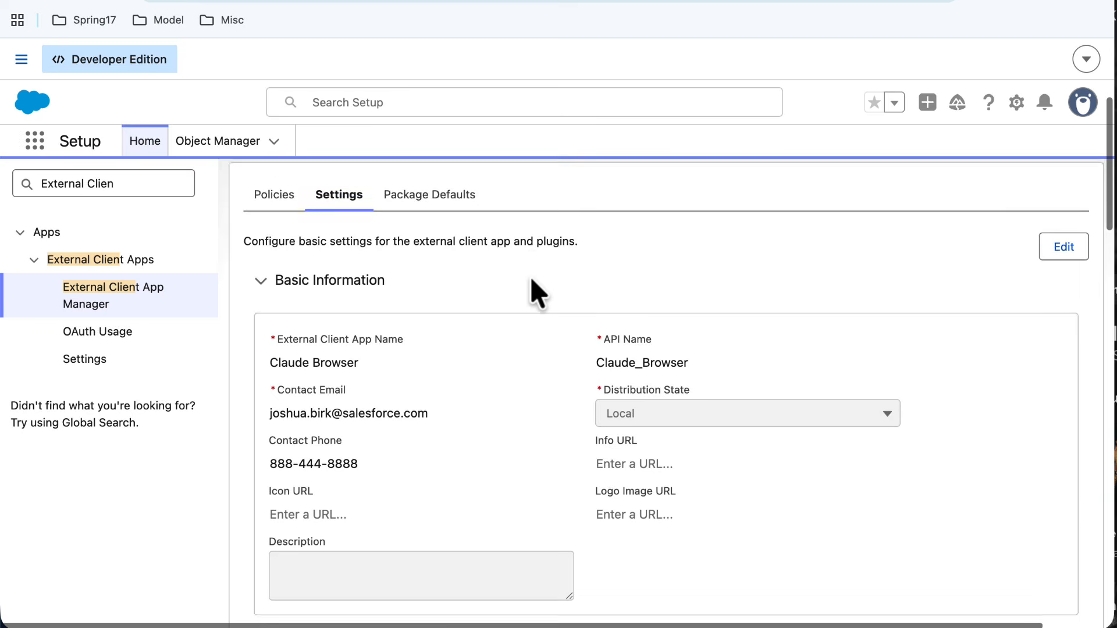
scroll(529, 280, up, 1)
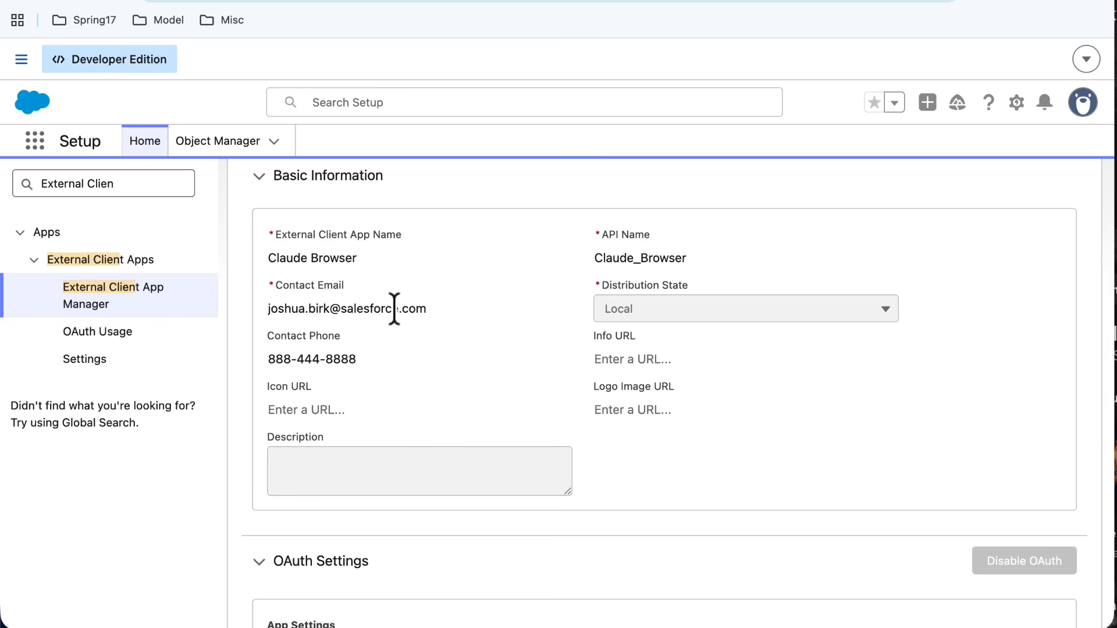
scroll(415, 342, down, 5)
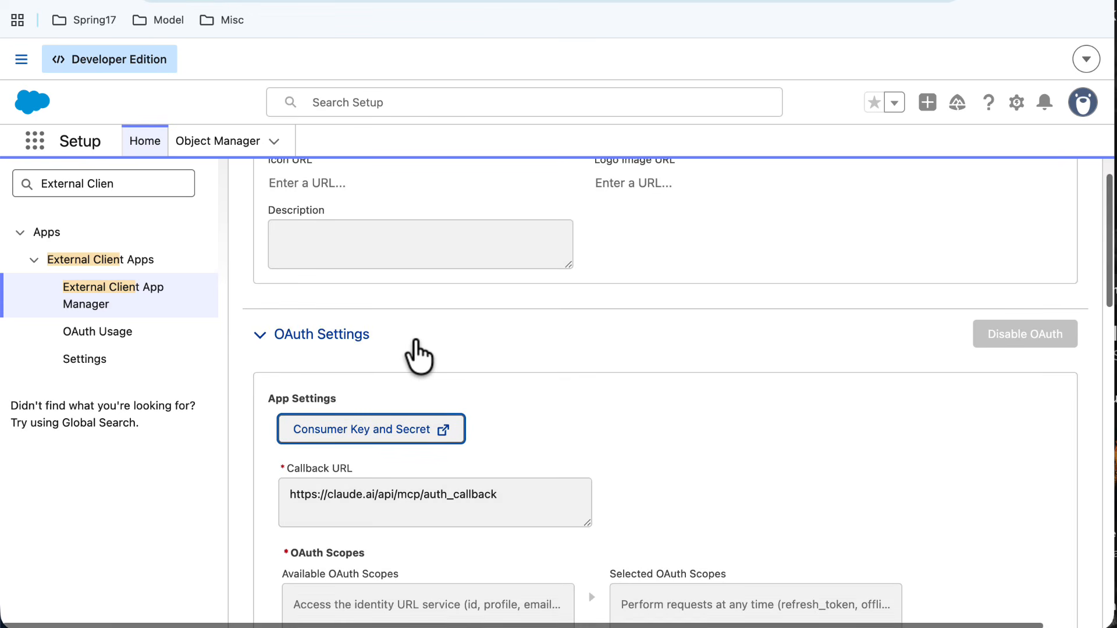
scroll(419, 353, down, 2)
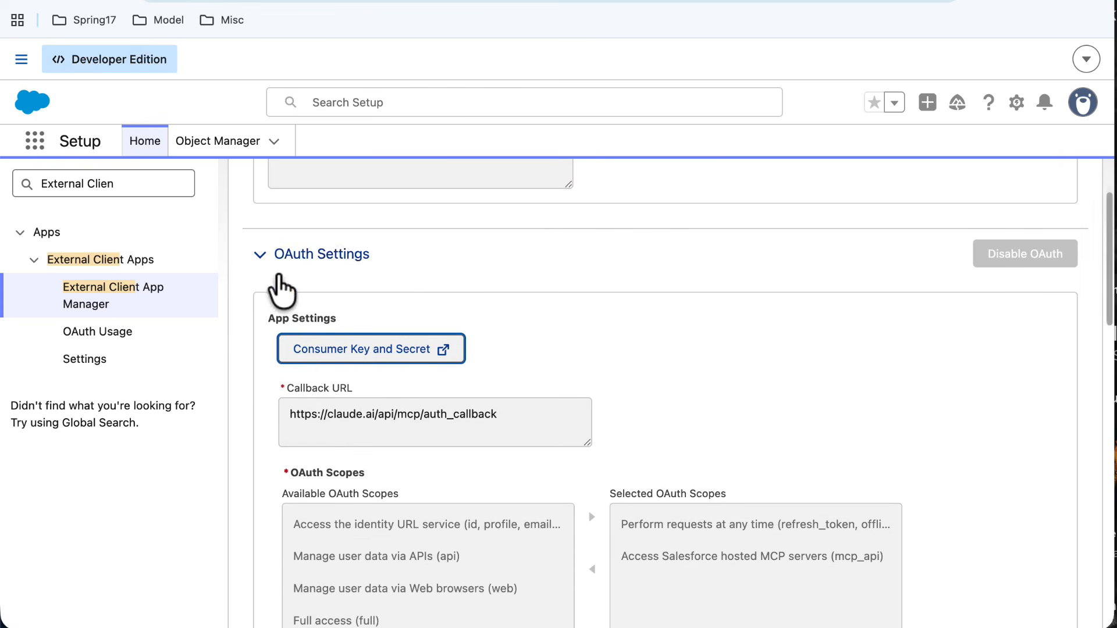
scroll(286, 282, down, 1)
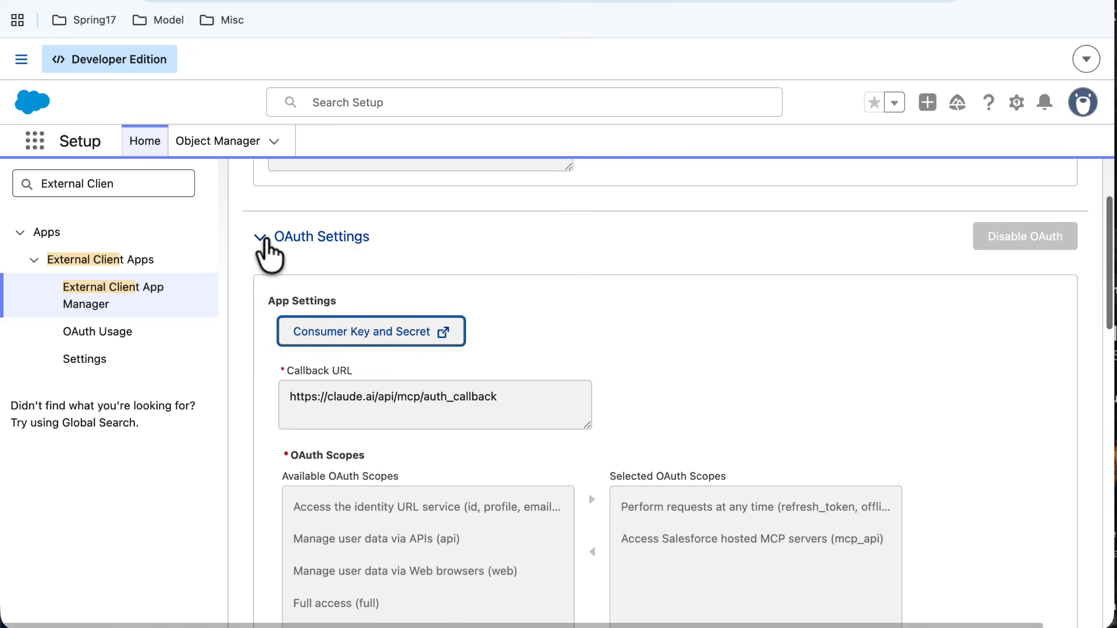
scroll(257, 372, down, 2)
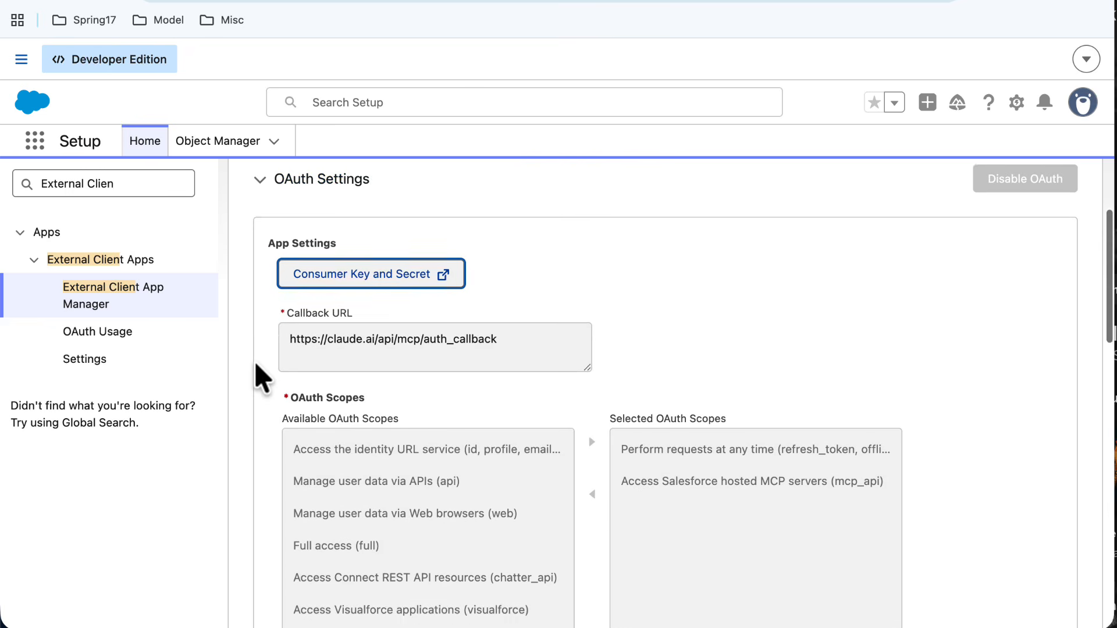
scroll(260, 378, down, 2)
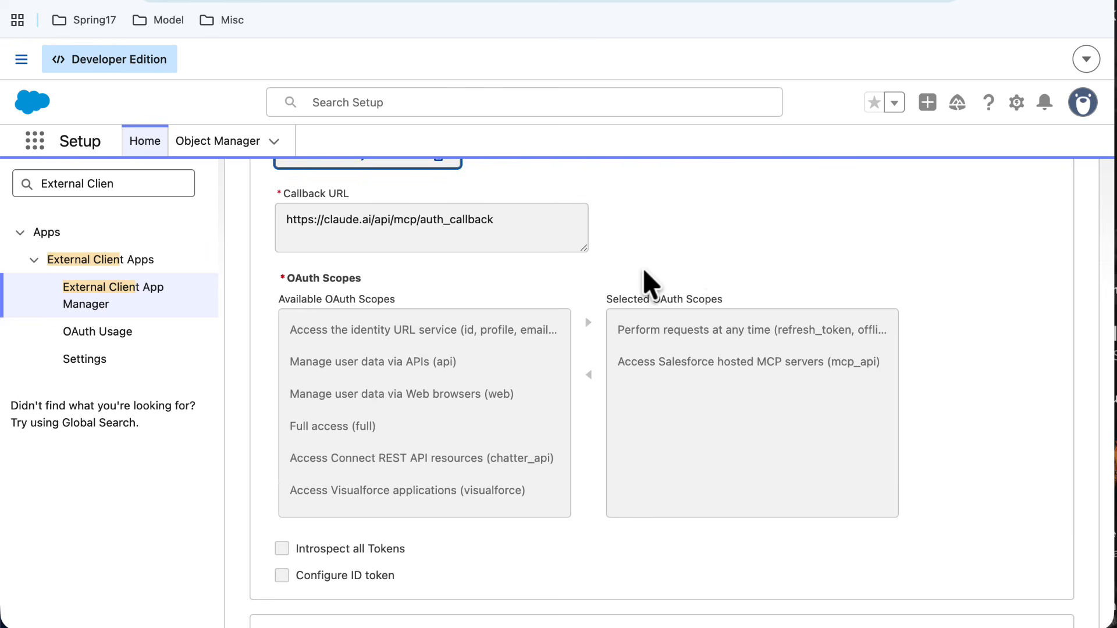
- Review the Claude Browser app's flow enablement, security, refresh token allowlist and trusted IP range settings
scroll(645, 276, down, 1)
scroll(670, 274, down, 10)
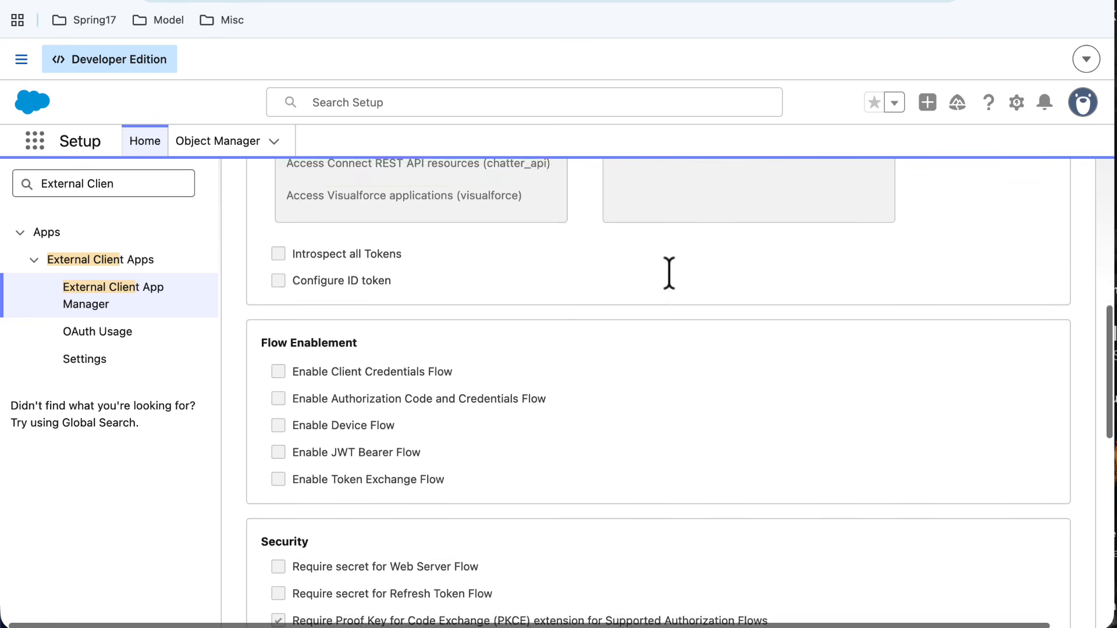
scroll(522, 365, down, 1)
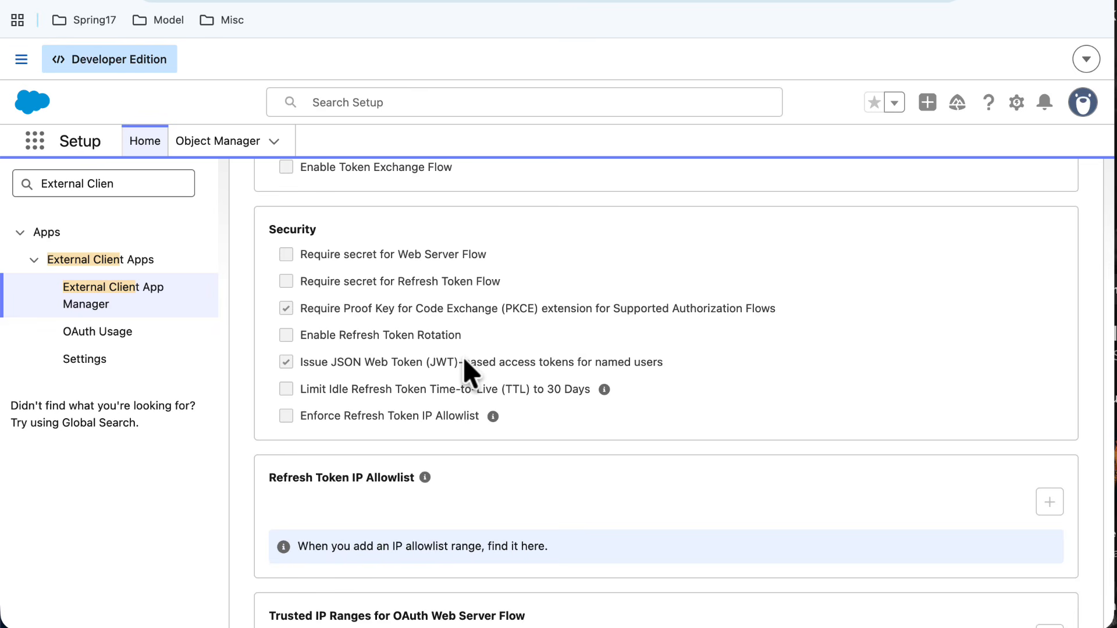
scroll(464, 359, down, 2)
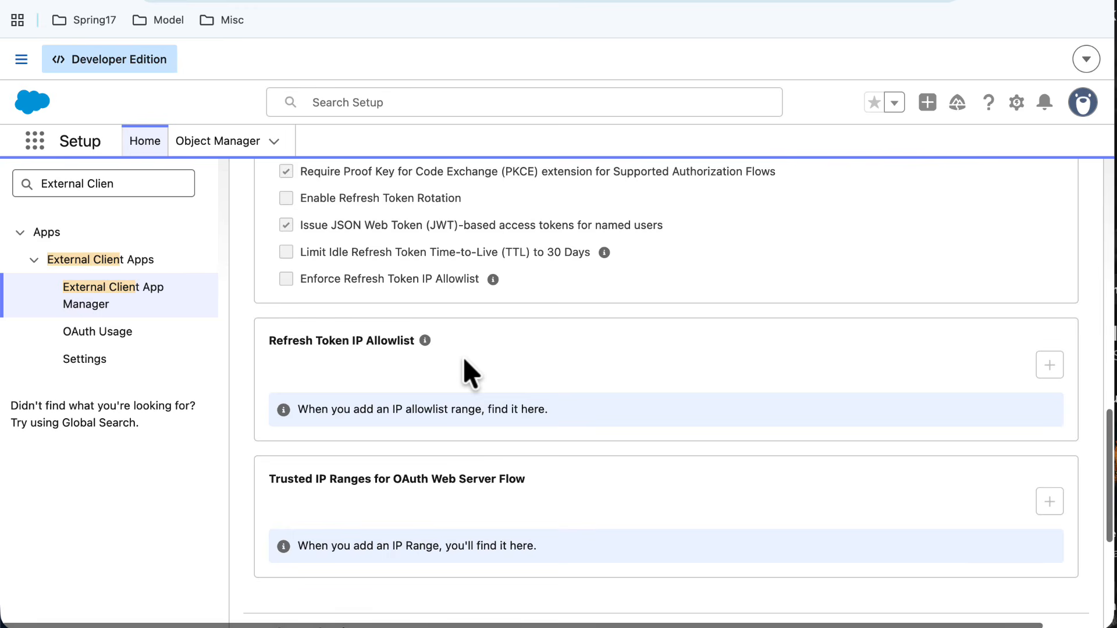
scroll(464, 359, up, 10)
scroll(464, 359, up, 15)
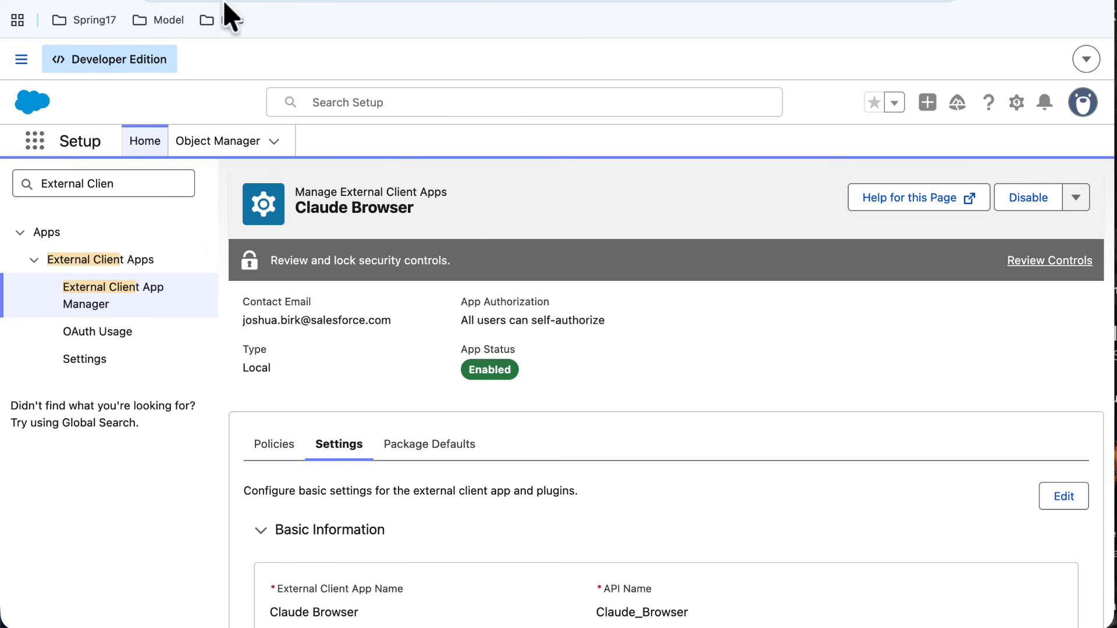
- Switch to Claude and start a custom connector, naming it with the owner's first name followed by "Salesforce"
key(ctrl+Tab)
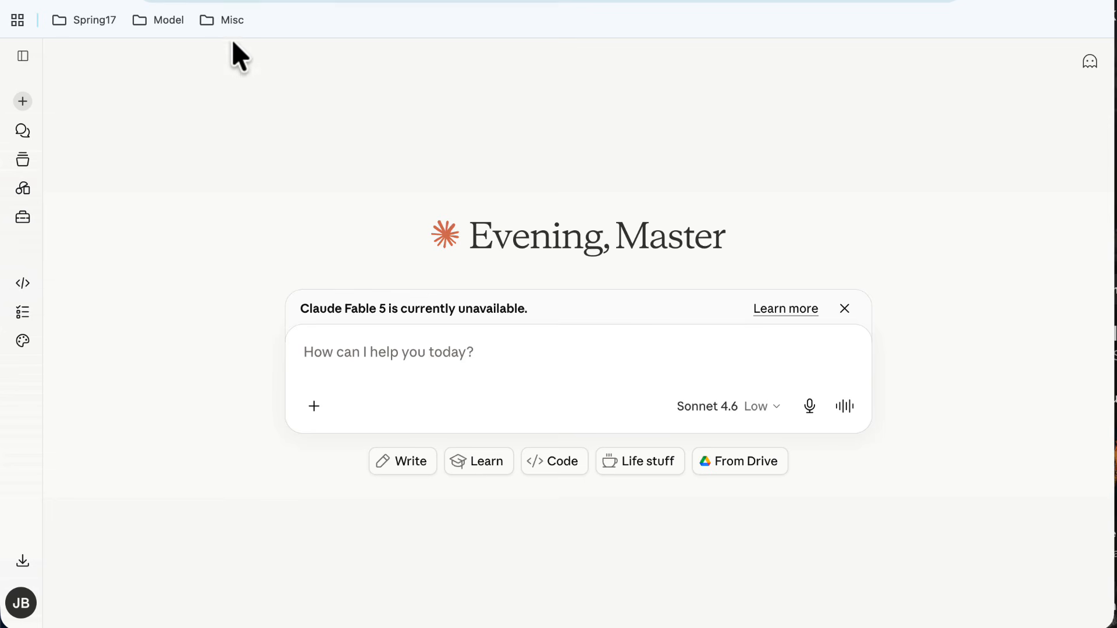
click(23, 216)
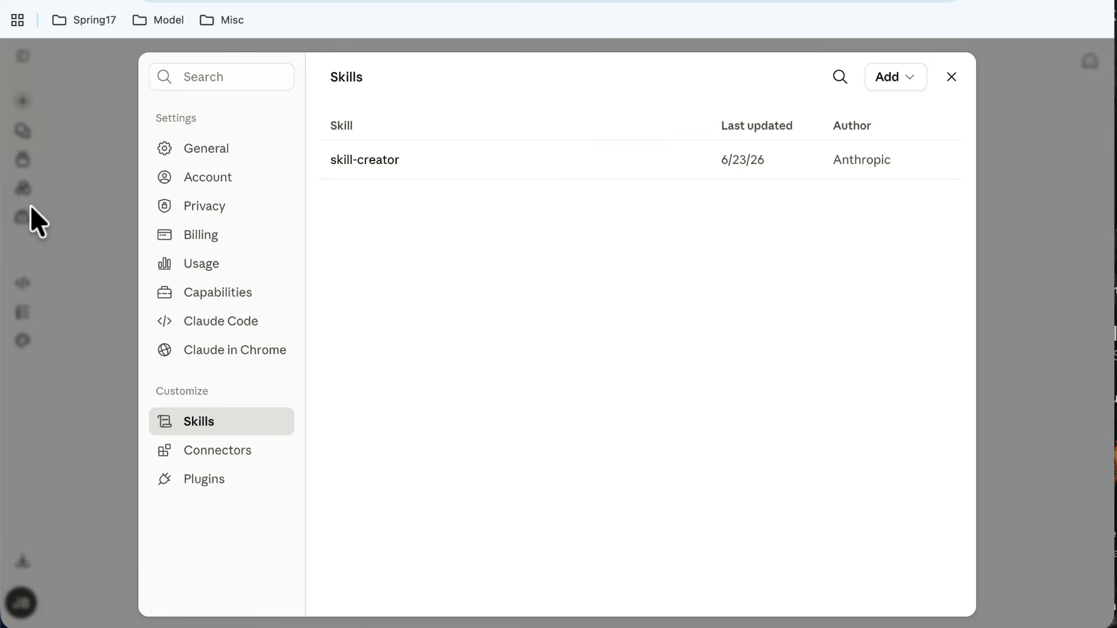
click(247, 451)
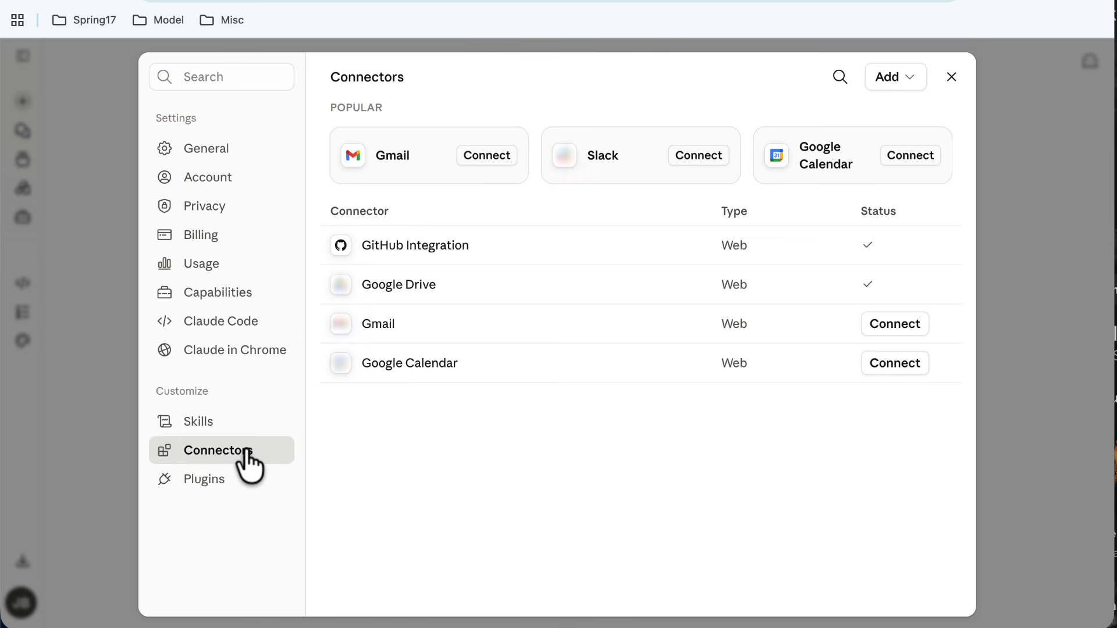
click(891, 79)
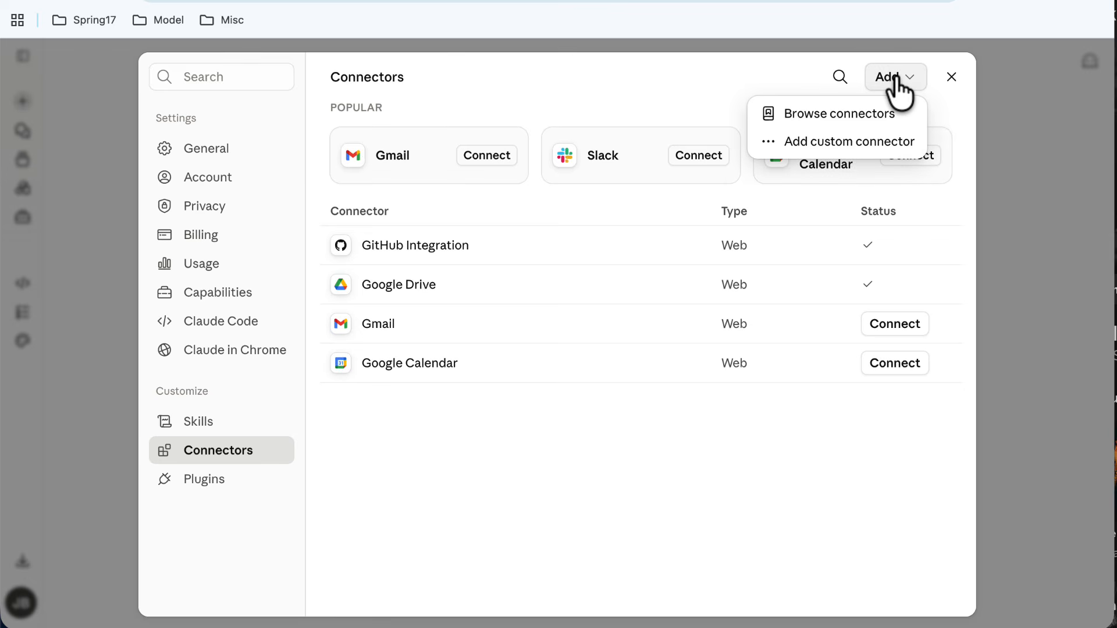
click(825, 143)
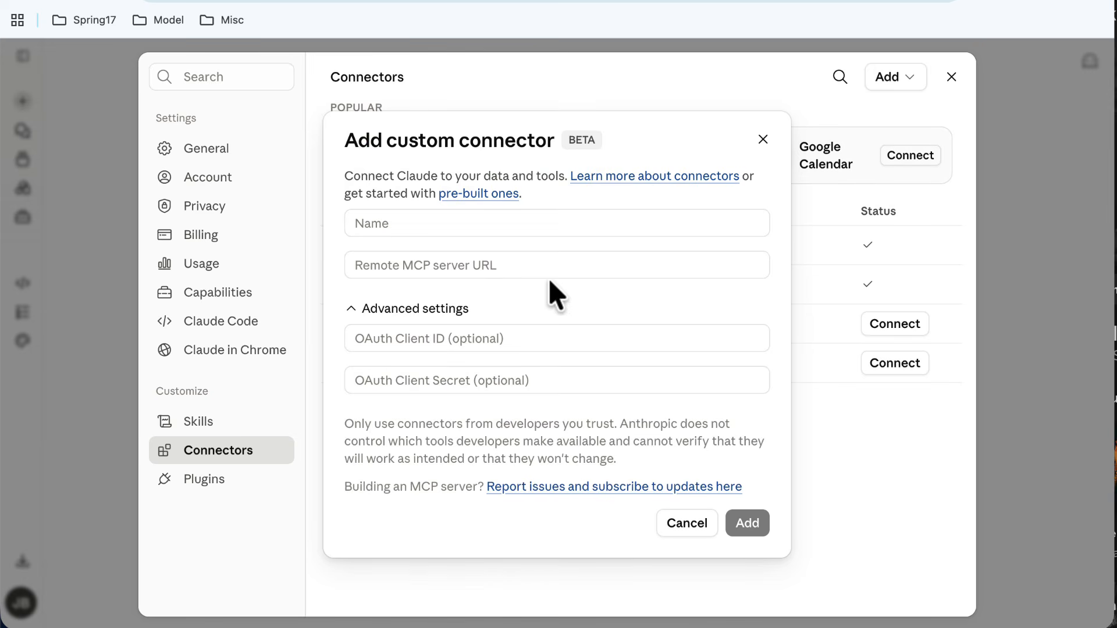
click(456, 231)
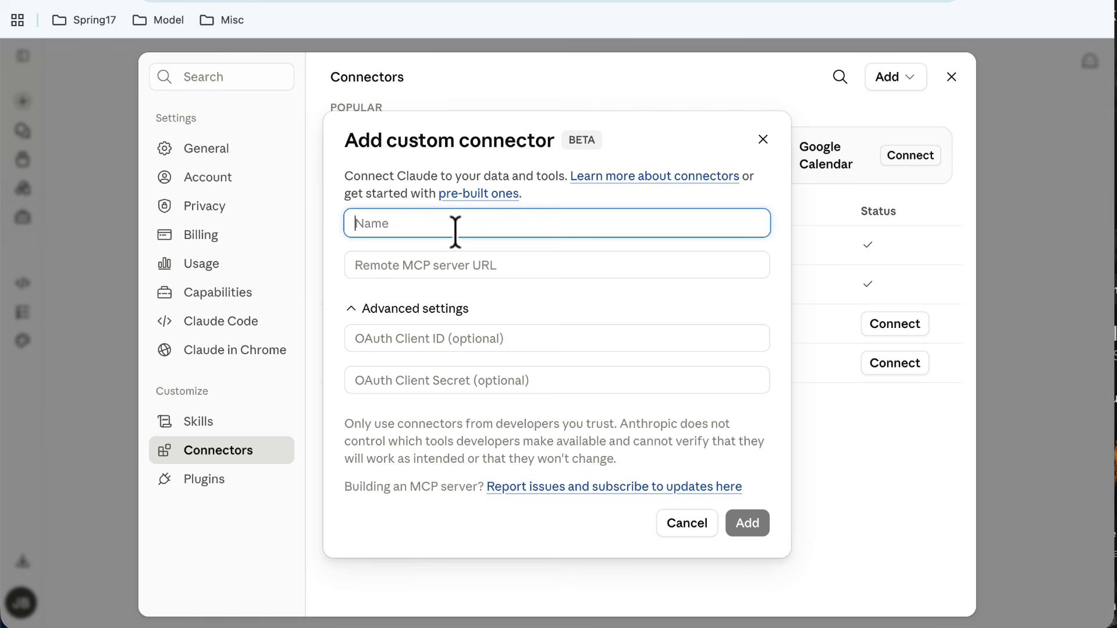
text(Josh Salesforce)
click(459, 266)
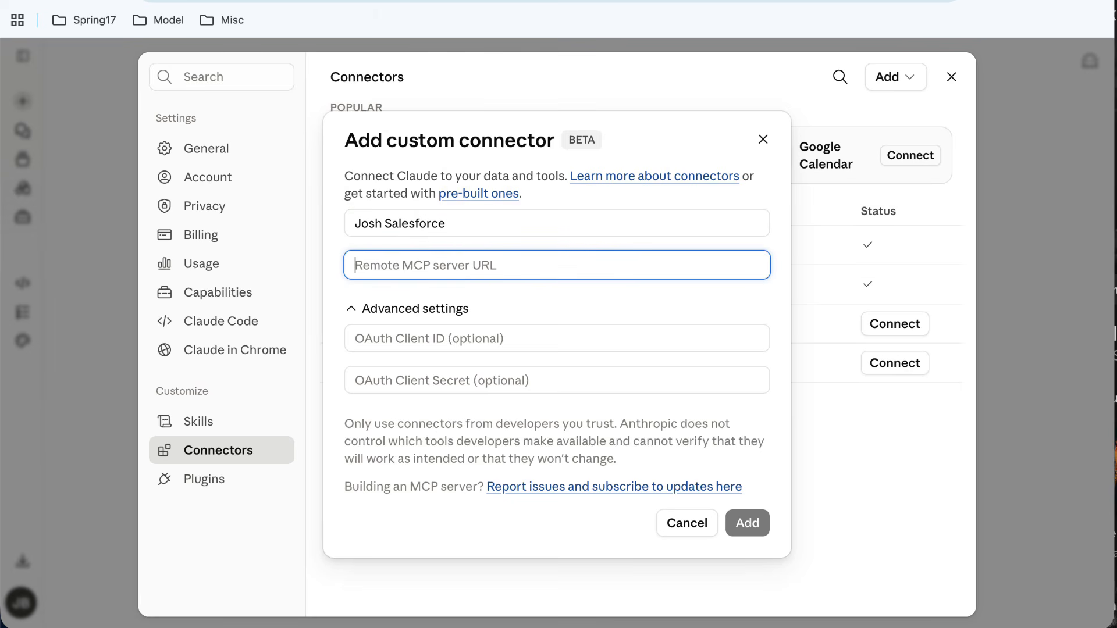
click(396, 1)
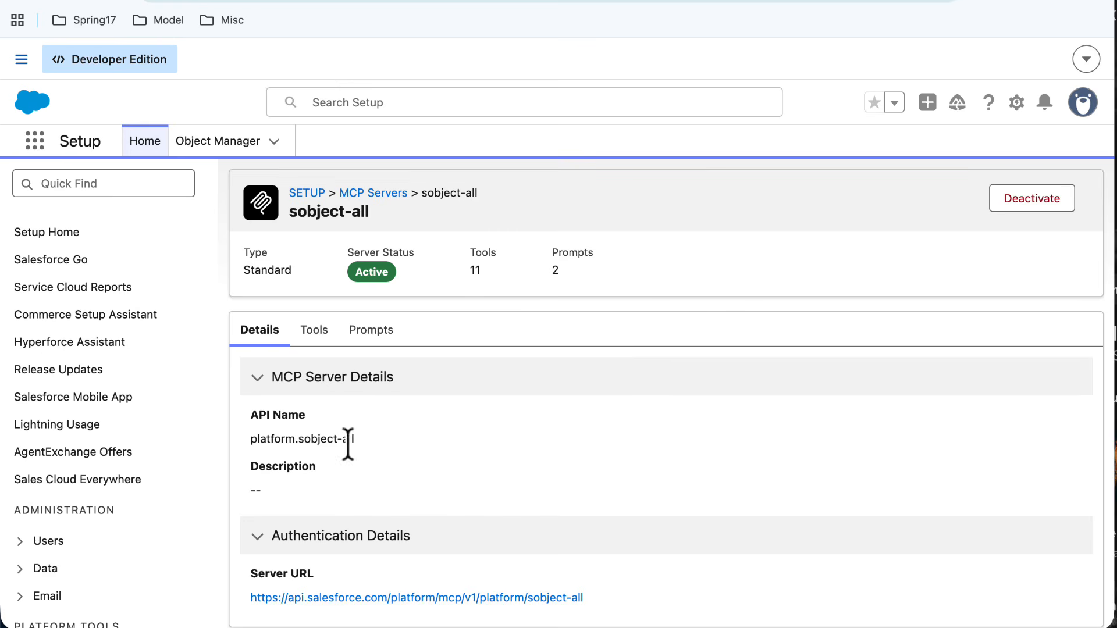
right_click(570, 603)
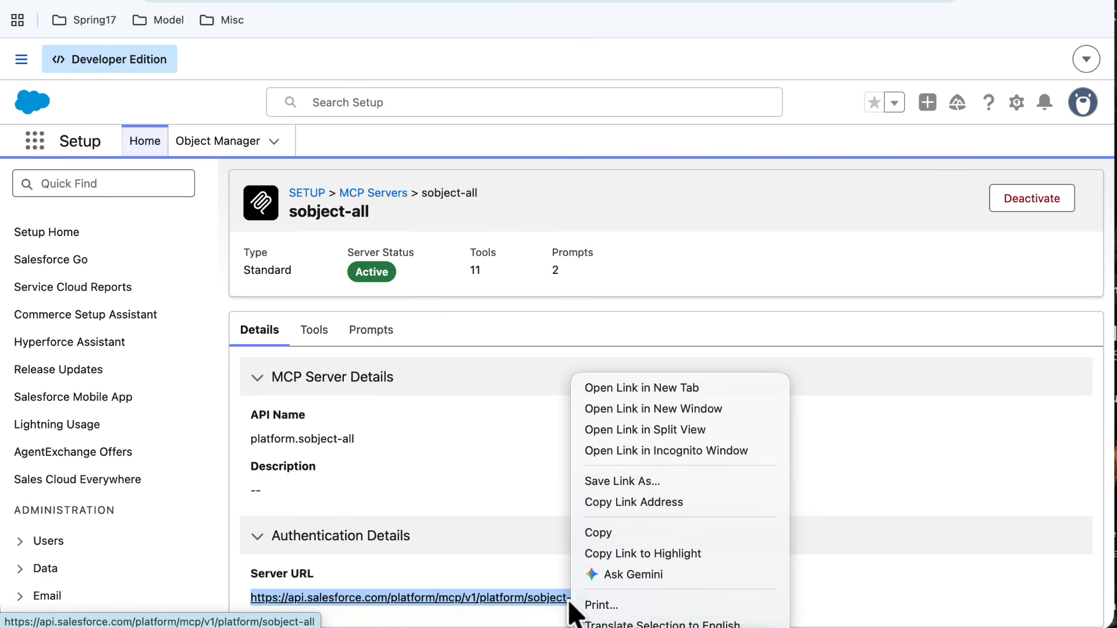
click(644, 506)
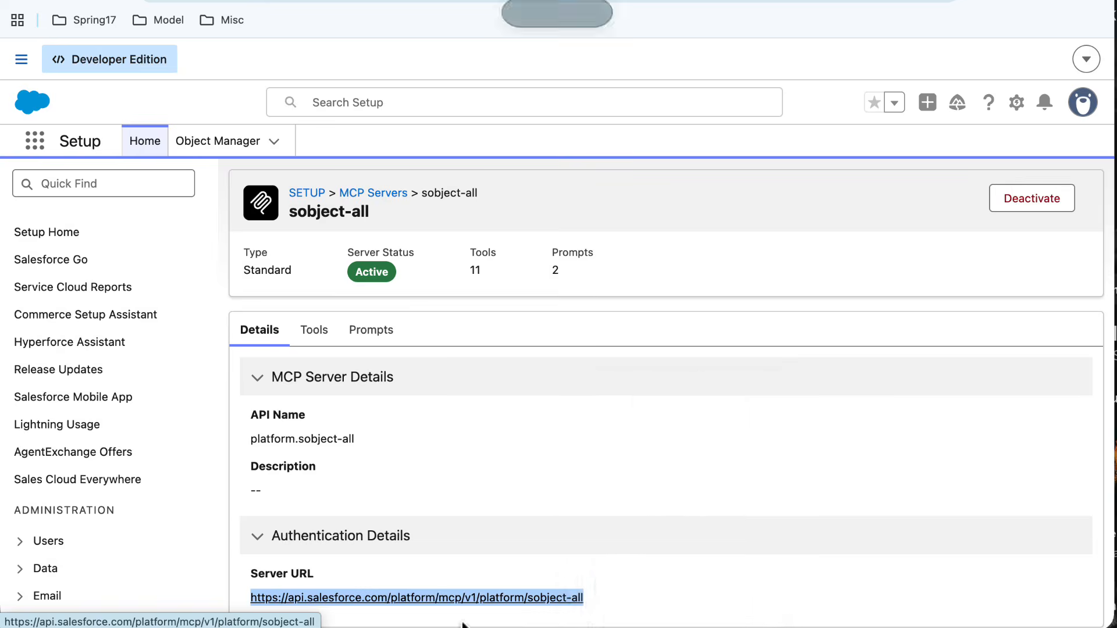
click(173, 1)
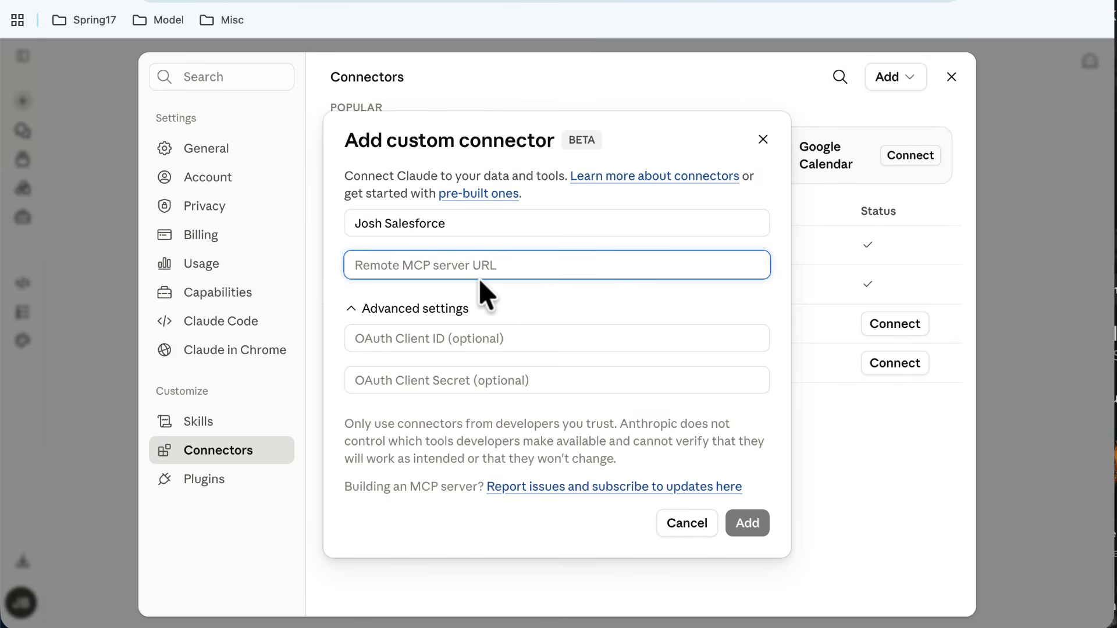
key(ctrl+v)
- Get the consumer key from the Claude Browser app's OAuth settings in Salesforce and paste it as the connector's OAuth Client ID
click(441, 336)
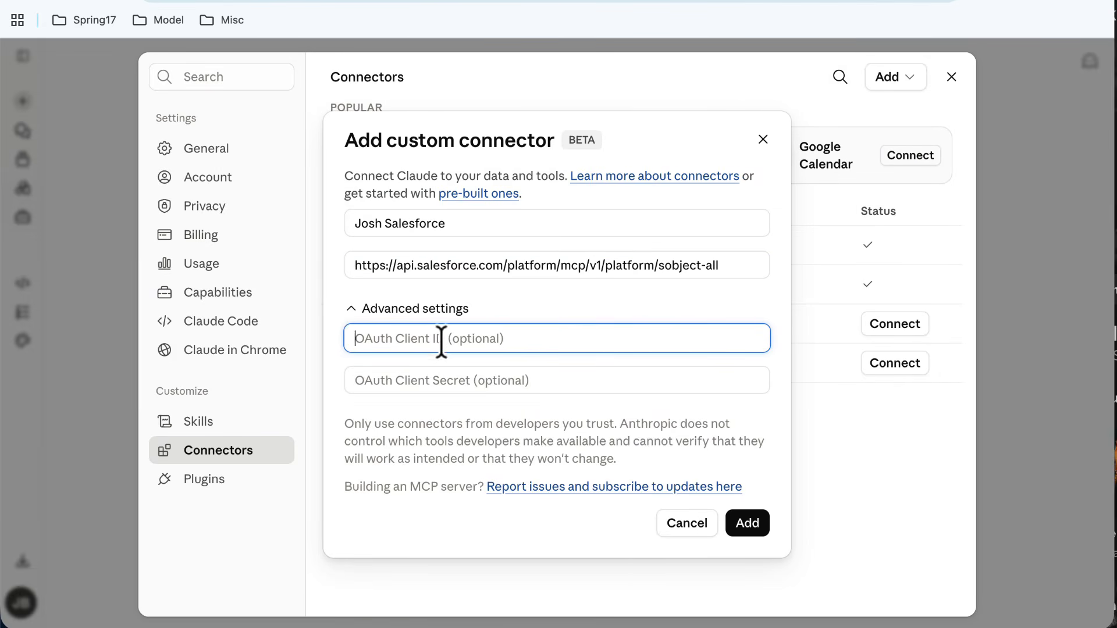
click(488, 1)
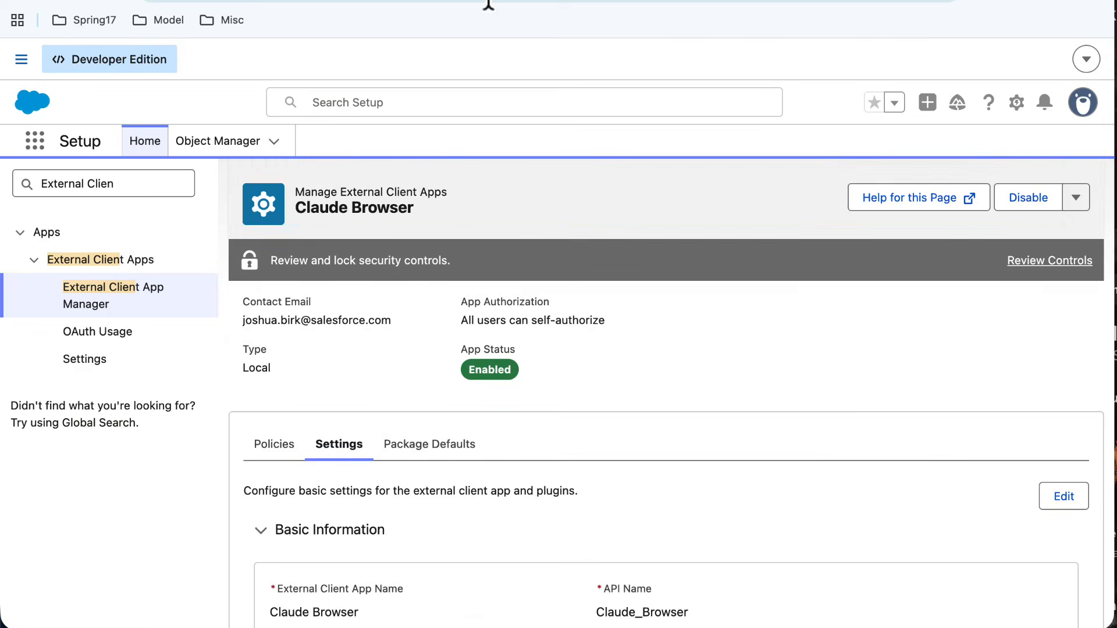
scroll(396, 387, down, 10)
scroll(397, 388, down, 2)
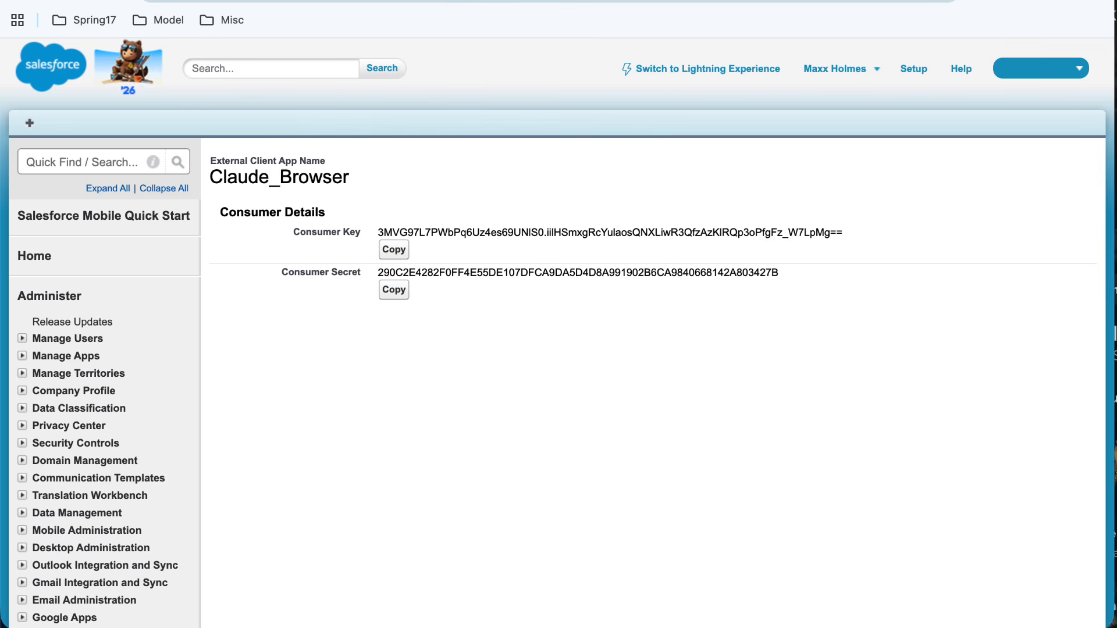
click(430, 0)
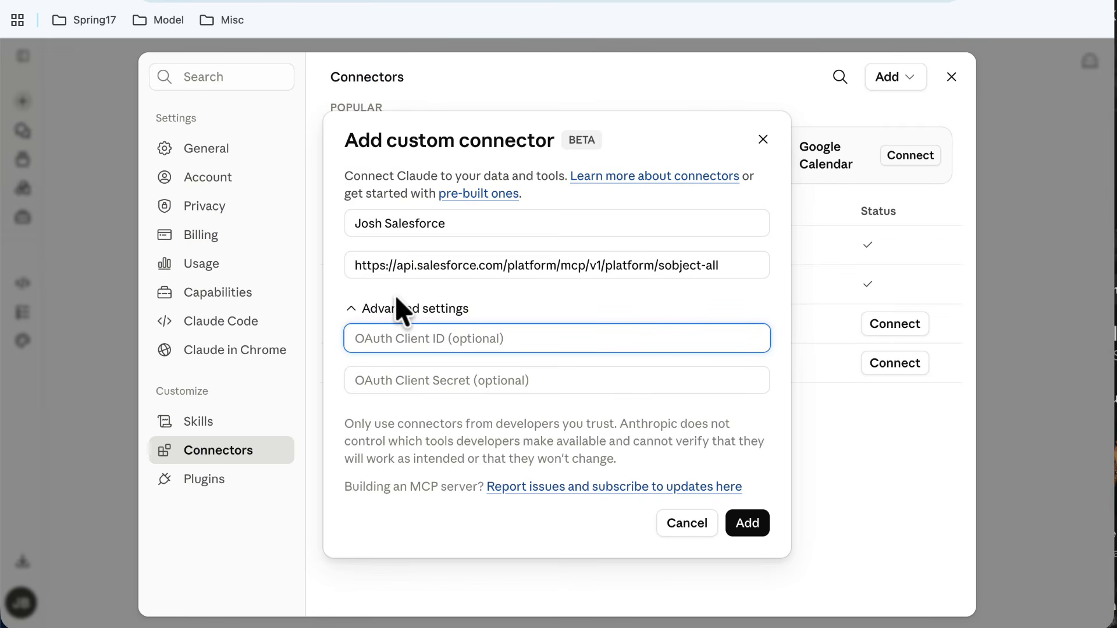
key(ctrl+v)
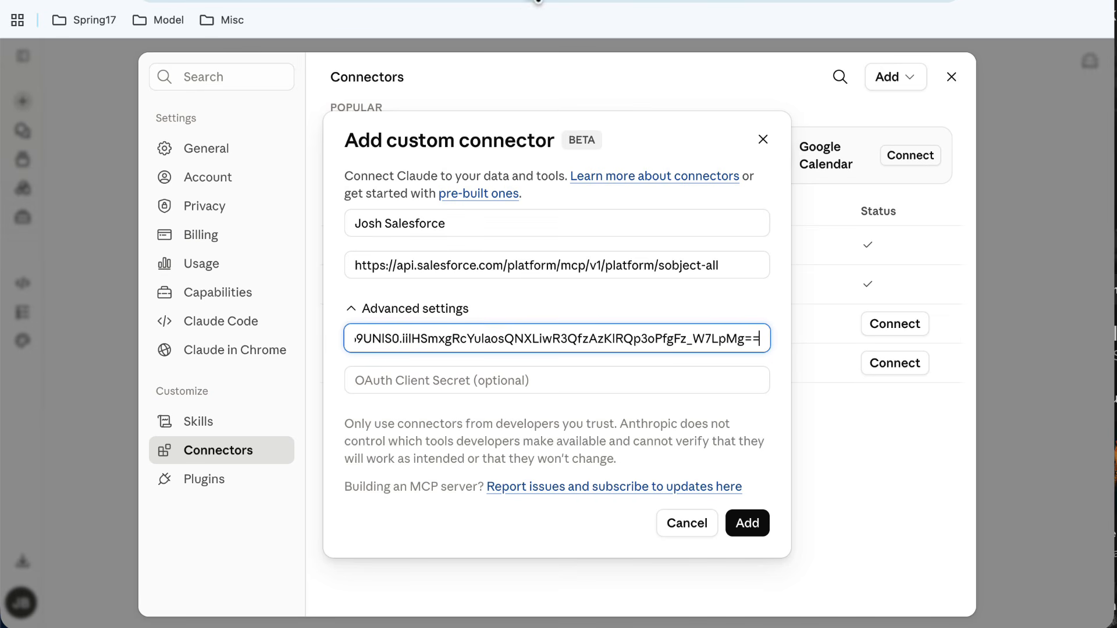
- Copy the app's consumer secret from Salesforce, paste it as the connector's OAuth Client Secret, and add the connector
click(570, 0)
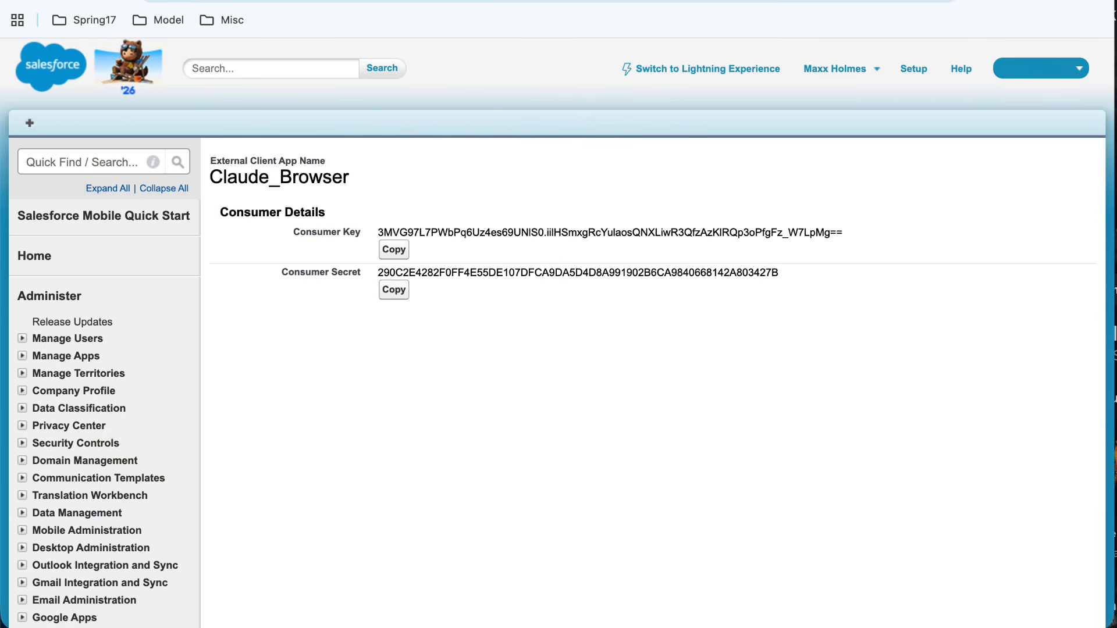
click(392, 291)
click(214, 2)
click(399, 378)
key(ctrl+v)
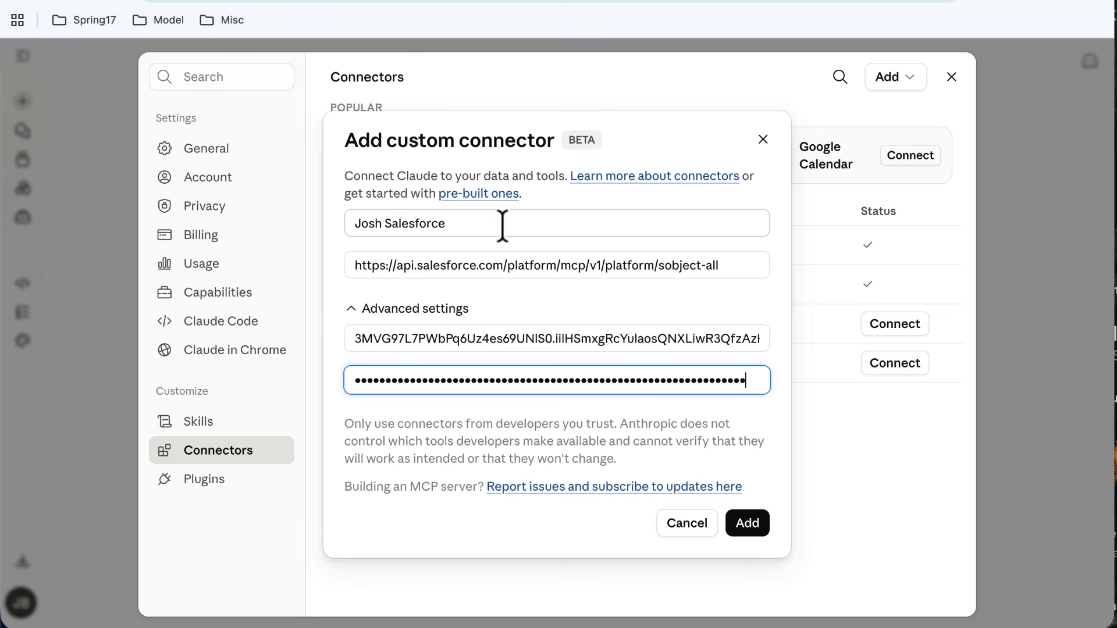
click(752, 526)
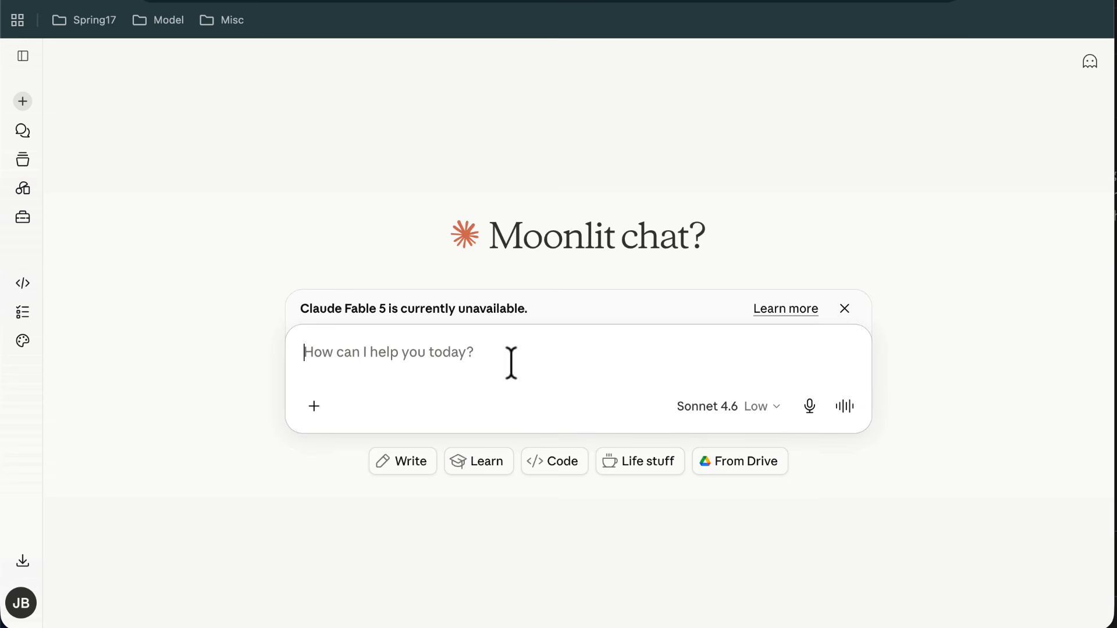
- Ask Claude in a new chat "How many contact records are in Salesforce?"
text(How many )
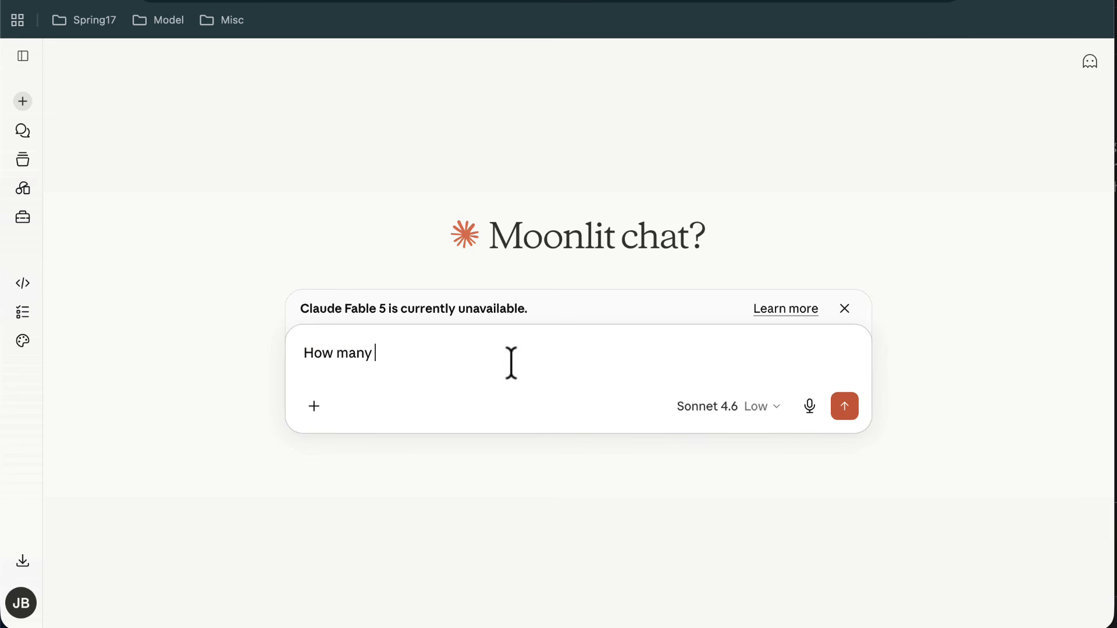
text(contact records a)
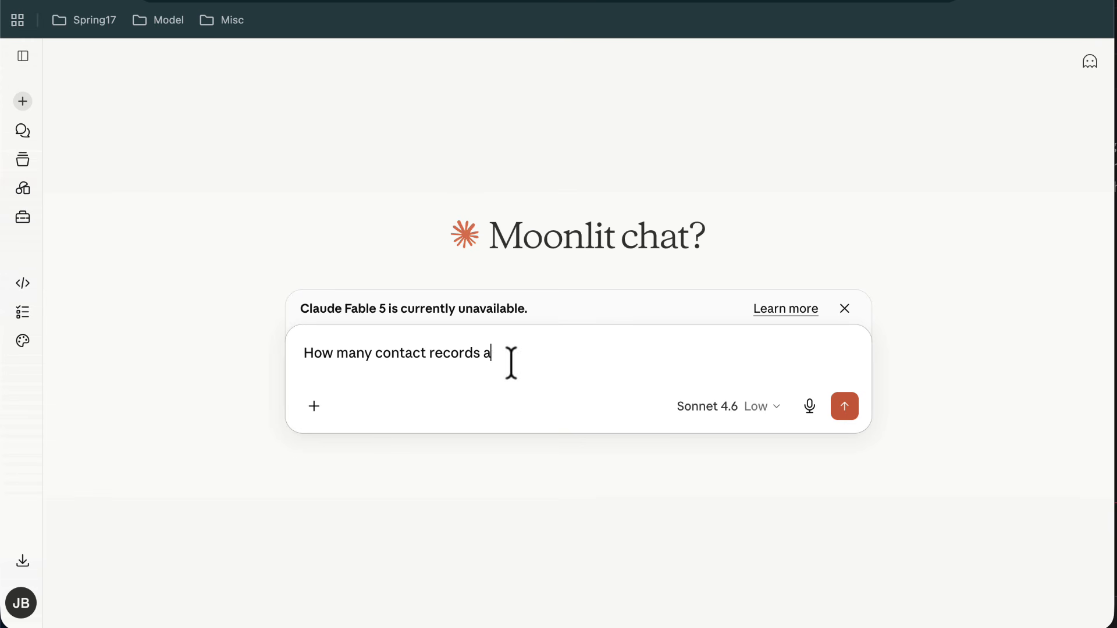
text(re in Salesforced?)
key(BackSpace)
key(BackSpace)
text(?)
key(Return)
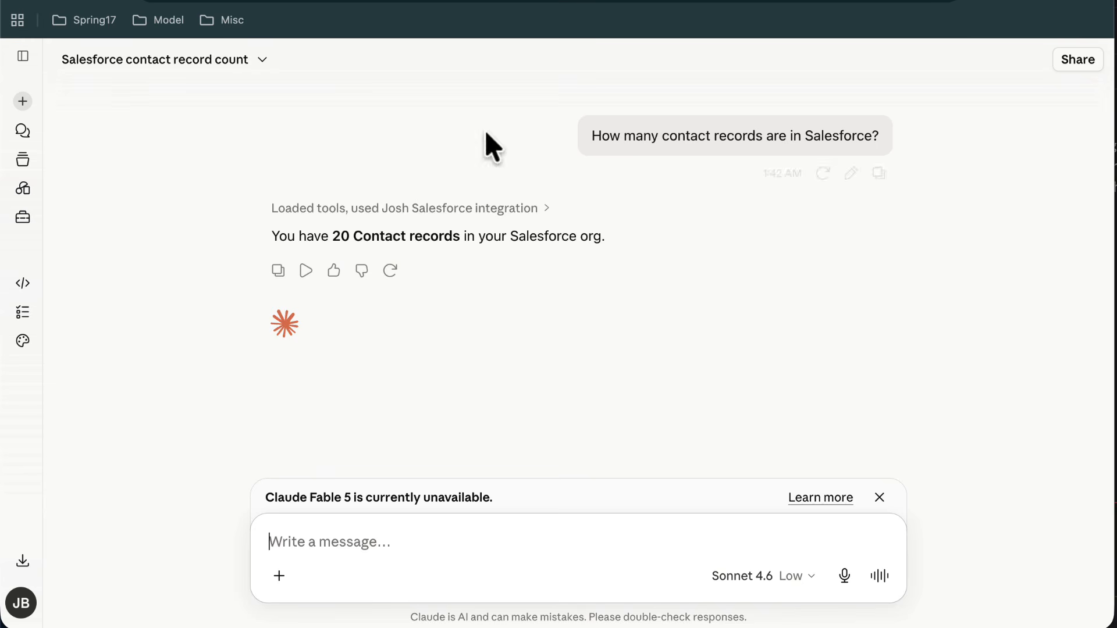
click(783, 3)
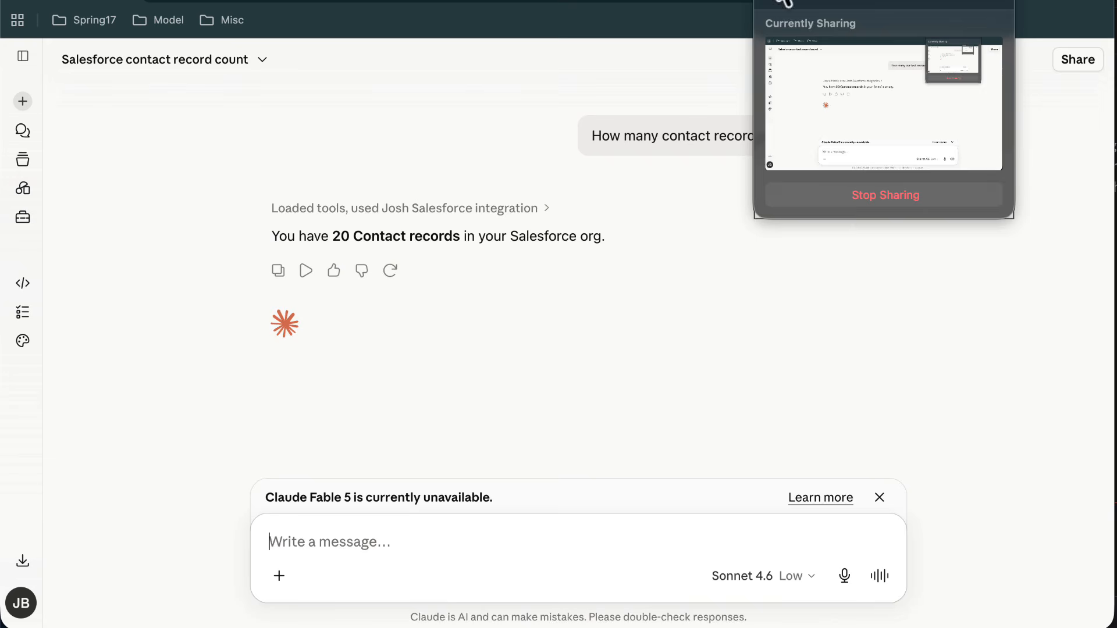
click(857, 198)
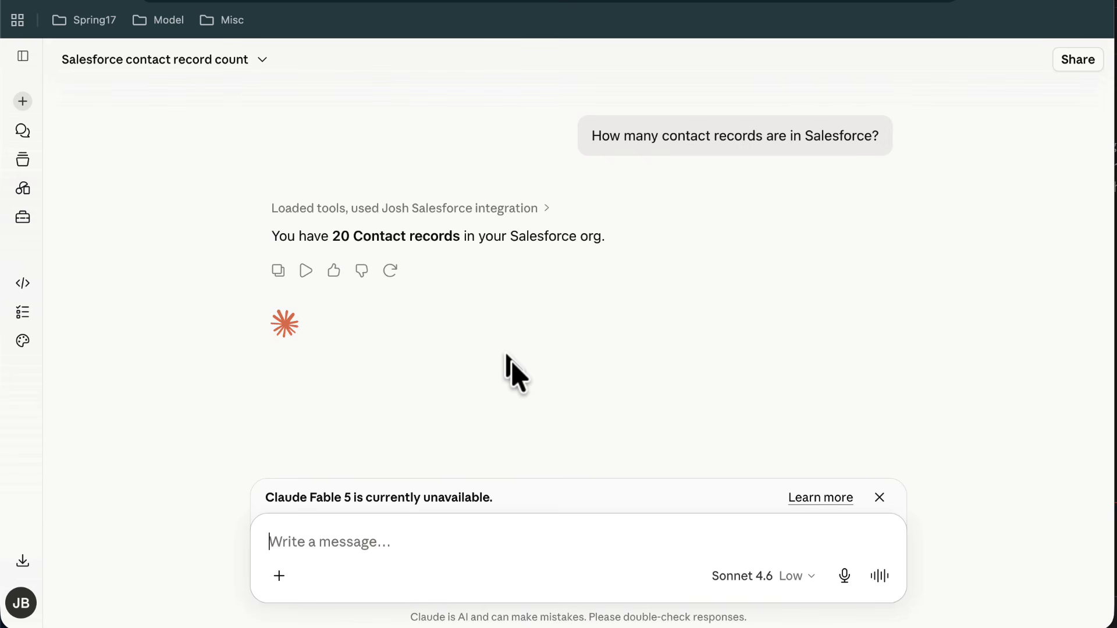